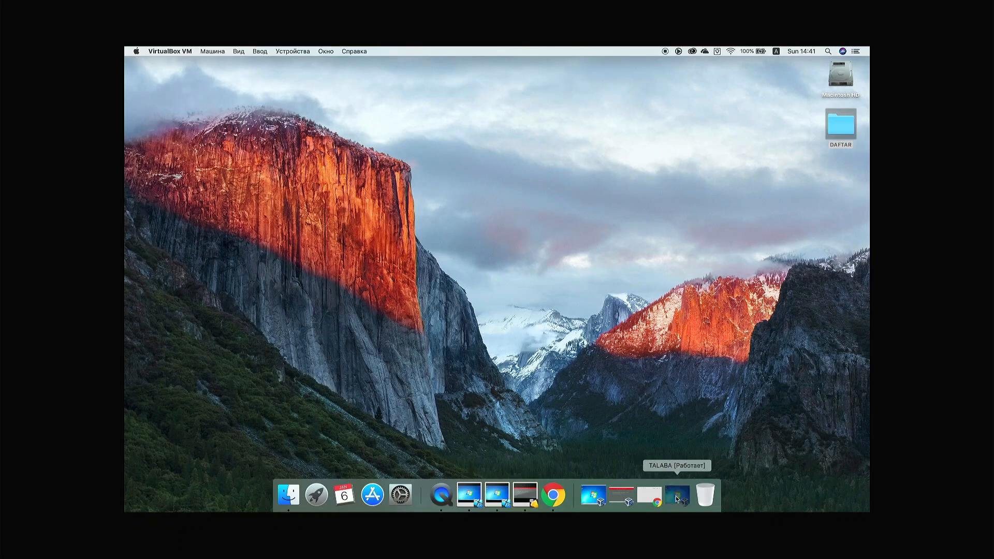
Step: On the TALABA machine, open Chrome and load the Kerio Control page at kerio.local
double_click(325, 161)
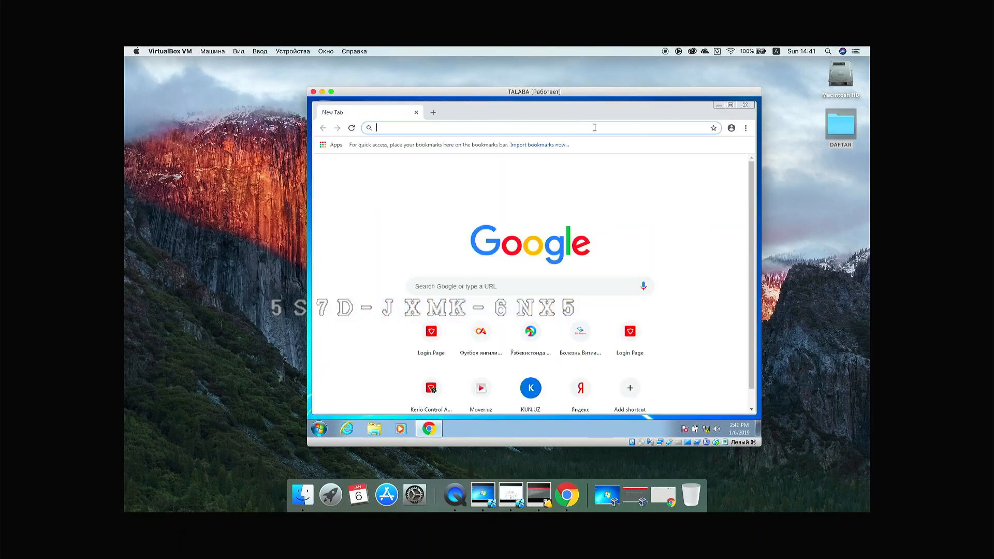
text(keri)
key(Return)
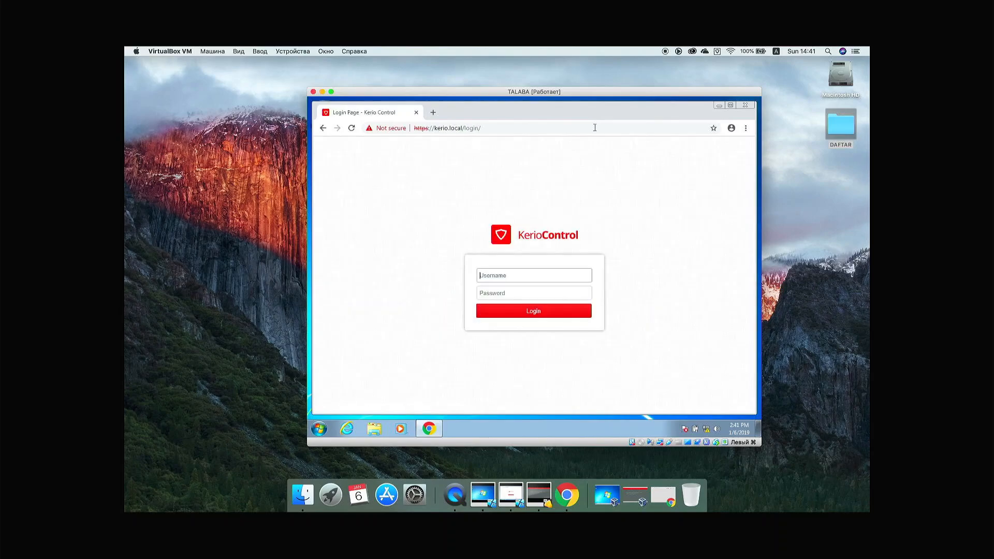
Step: Sign in to the user portal with the TALABA user's credentials, then bring up the Administrator machine
text(tal)
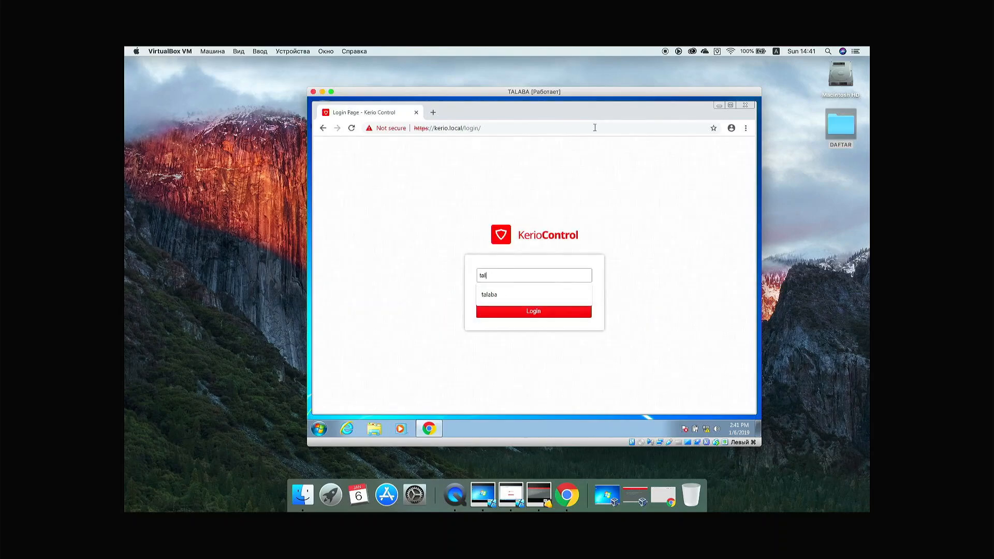
text(aba)
key(Tab)
text(••)
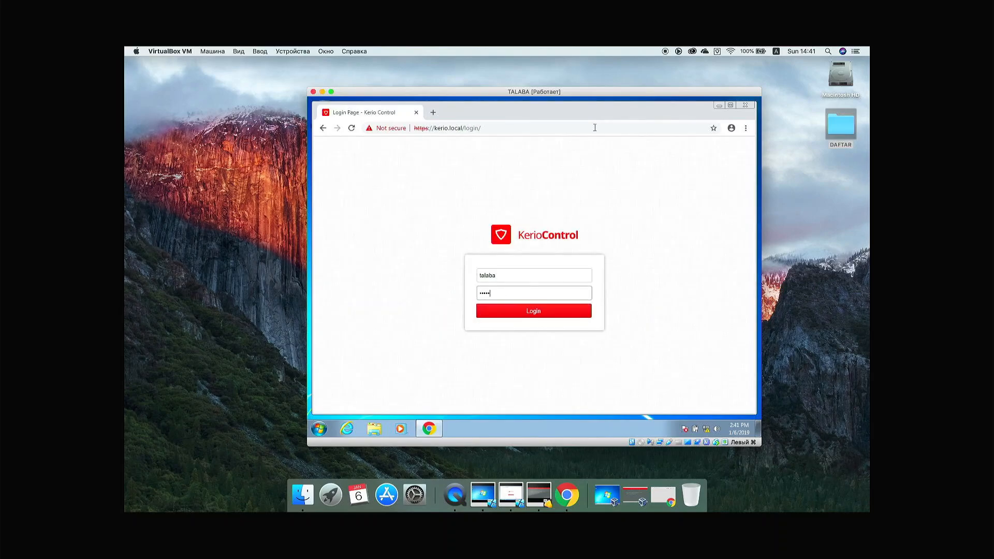
text(•)
key(Return)
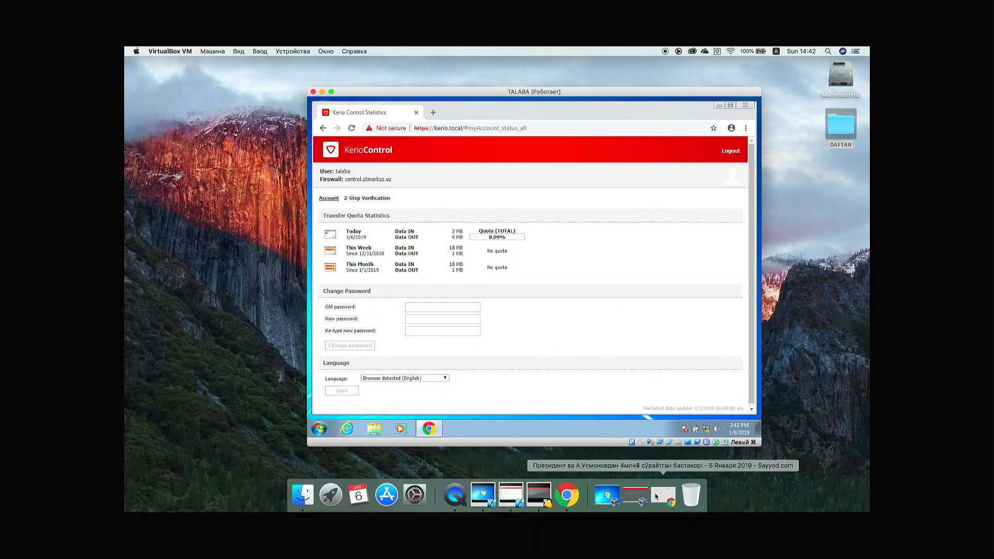
click(610, 495)
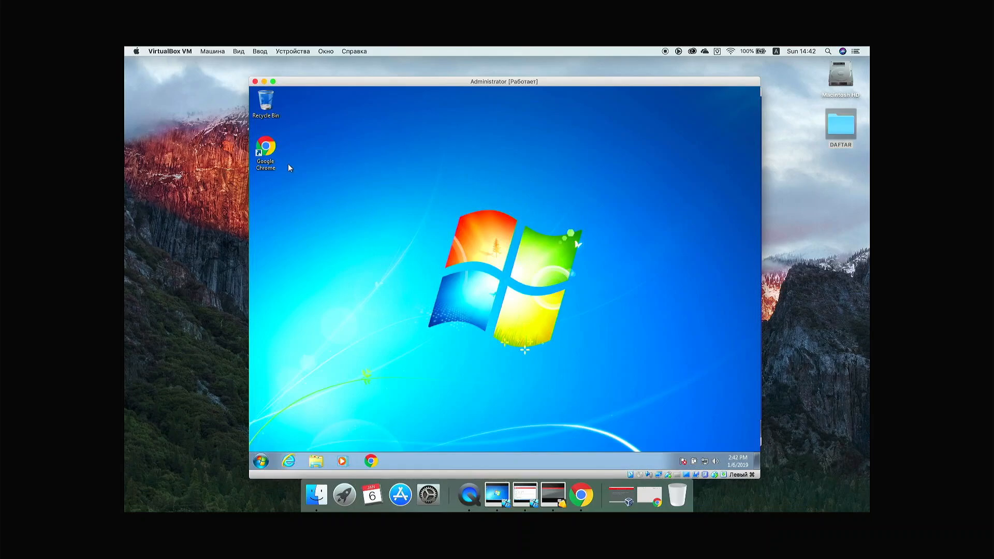
Step: On the Administrator machine, open Chrome and load the Kerio Control Administration login page
double_click(272, 151)
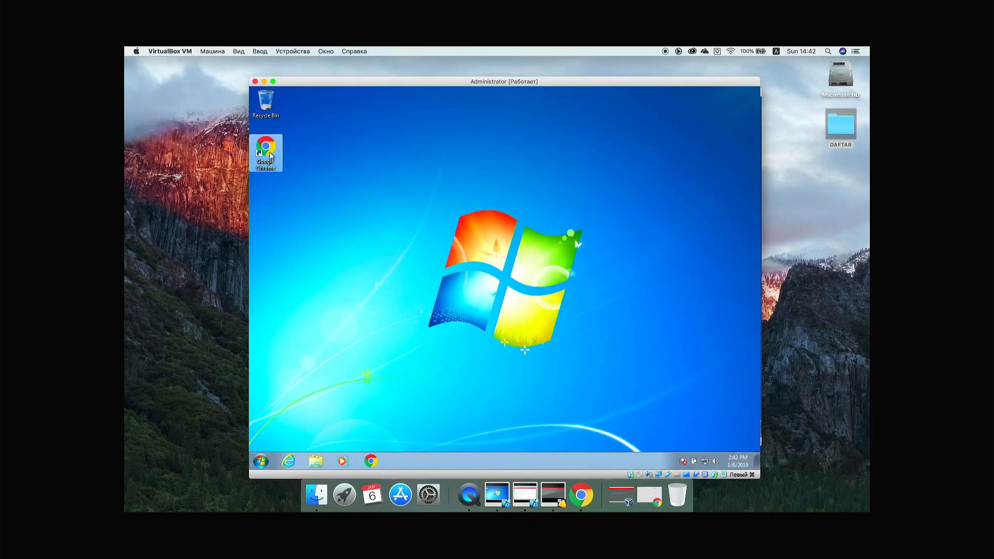
text(k)
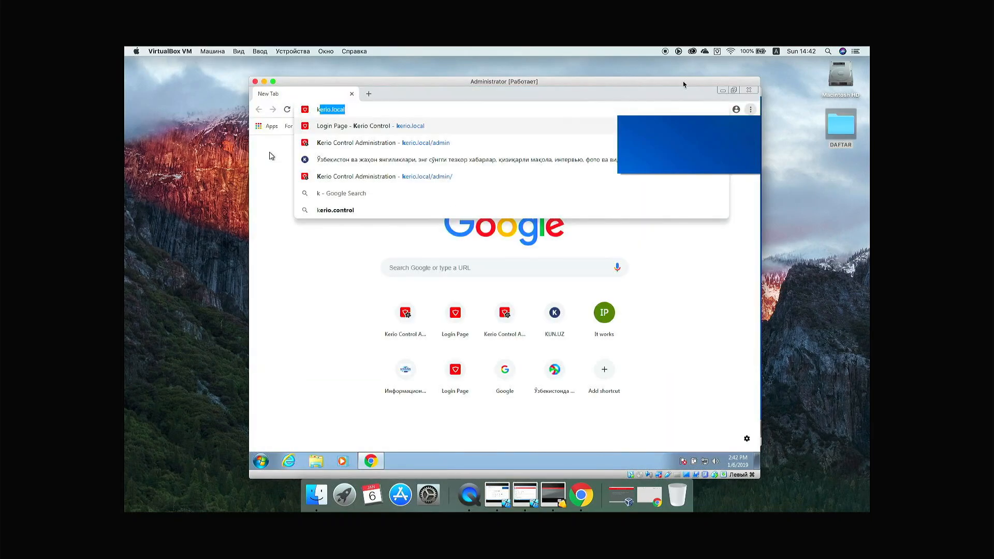
text(er)
key(Down)
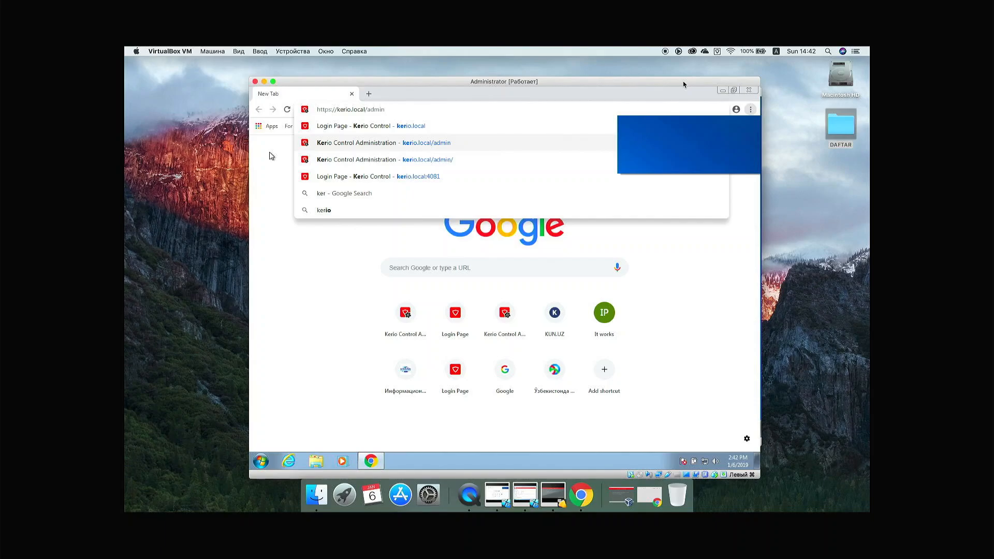
key(Return)
Step: Log in as admin, retrying the credentials after the first attempt fails
text(admin)
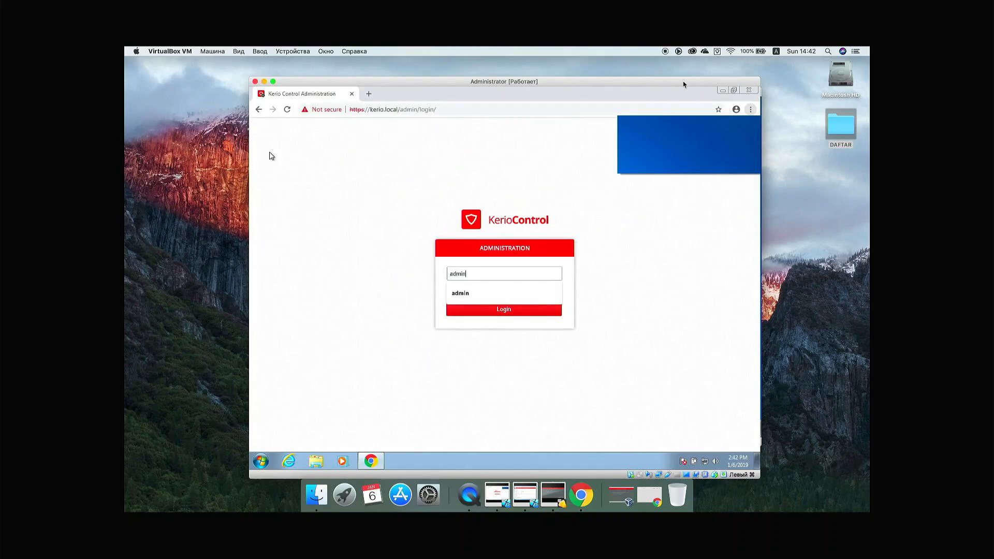
key(Tab)
text(***)
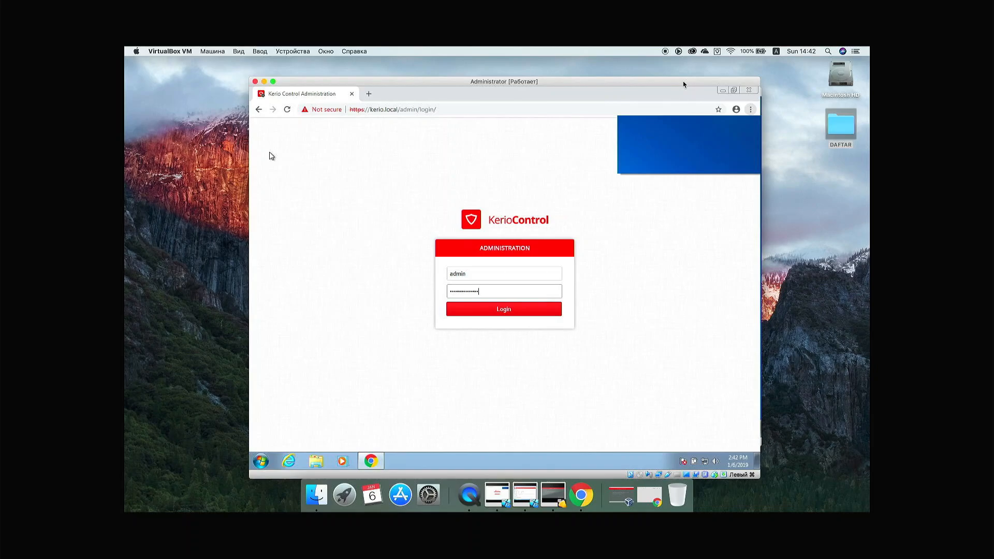
key(Return)
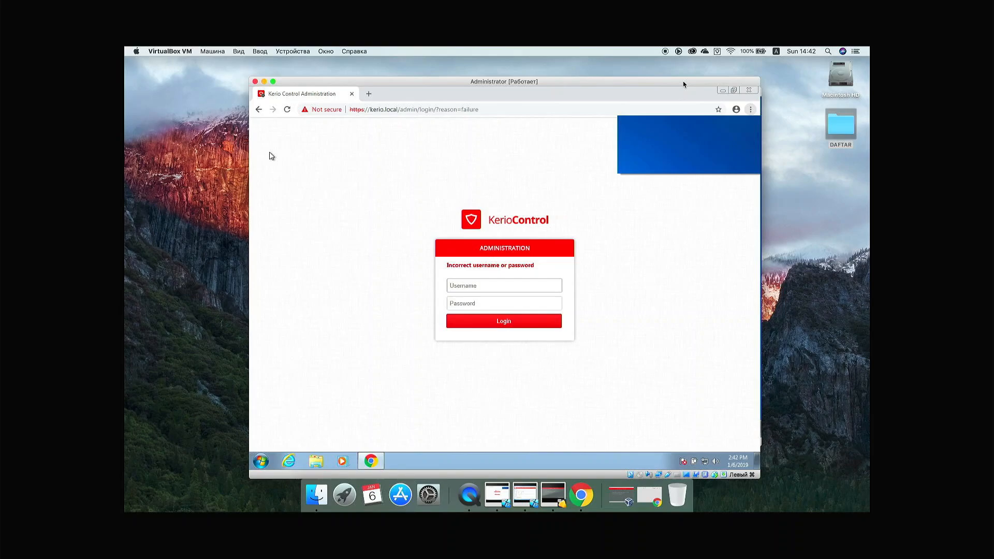
text(admin)
key(Tab)
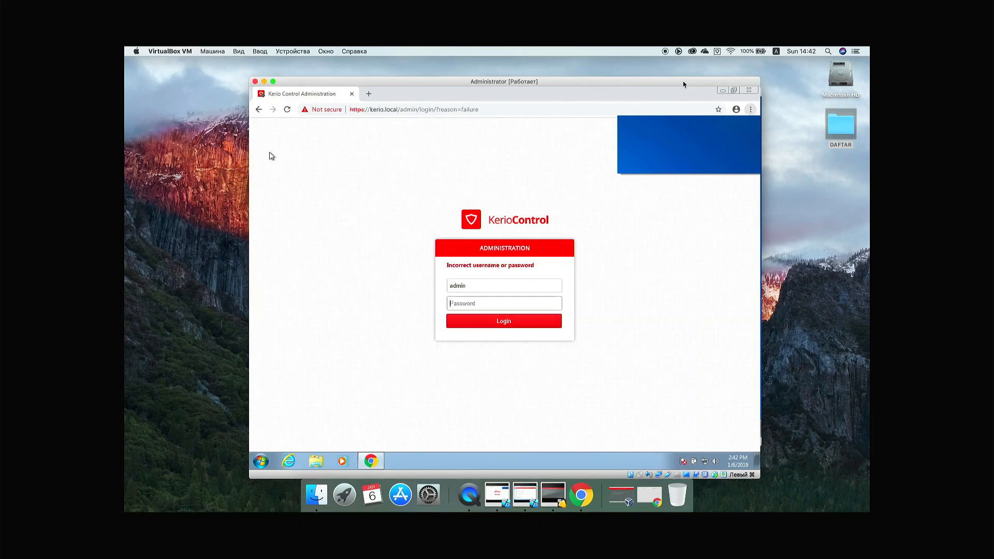
text(•••)
key(Return)
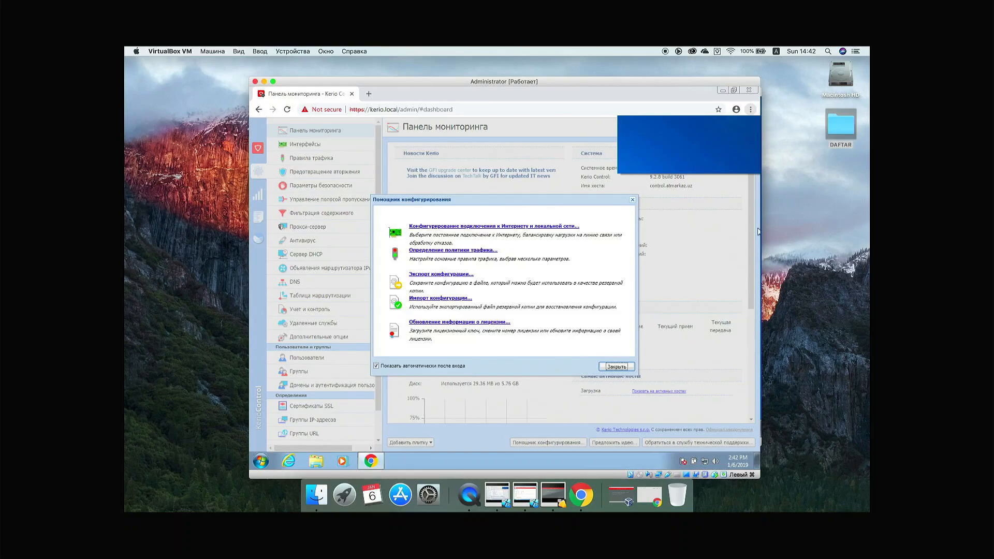
Step: Close the configuration assistant, open Security Settings on the MAC filter tab, and dismiss Chrome's restore prompt
click(620, 367)
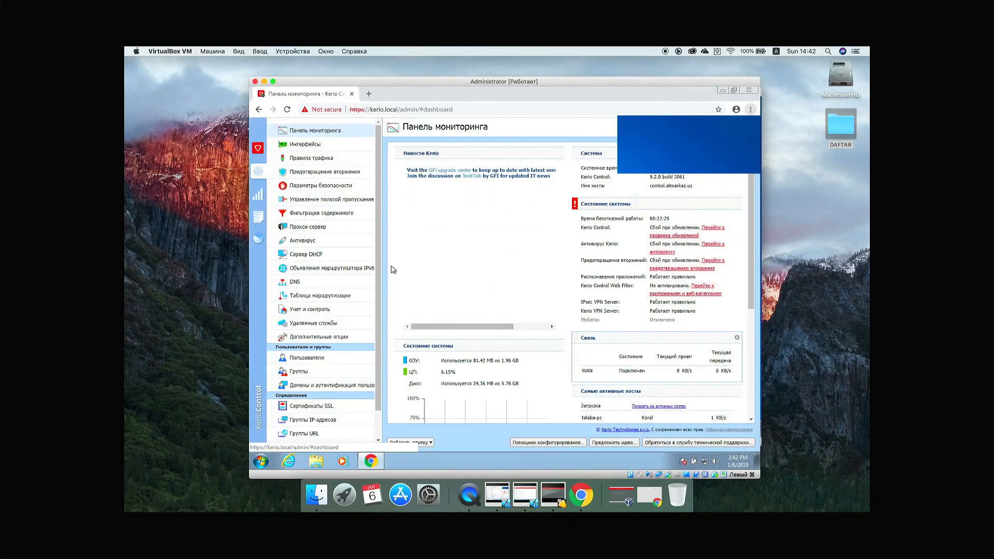
click(321, 189)
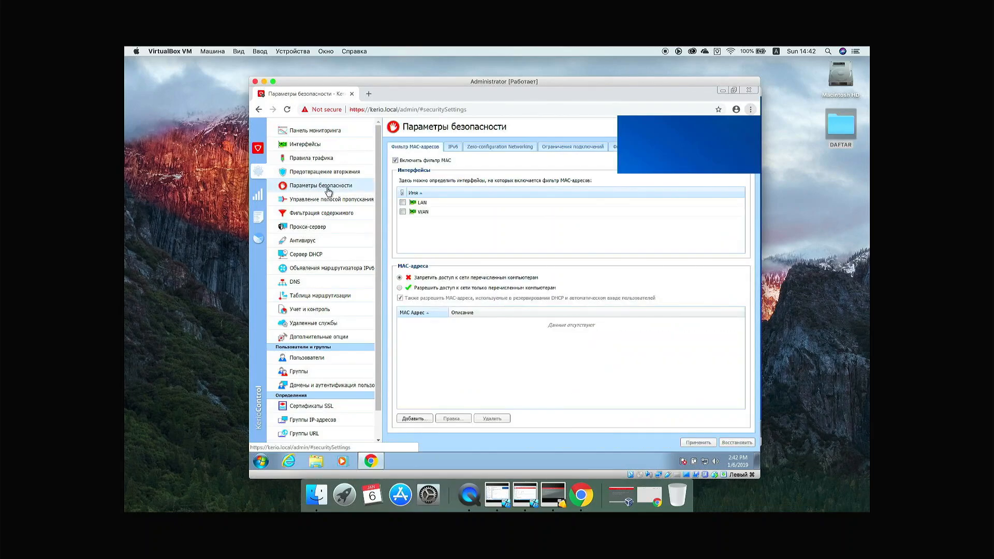
click(722, 92)
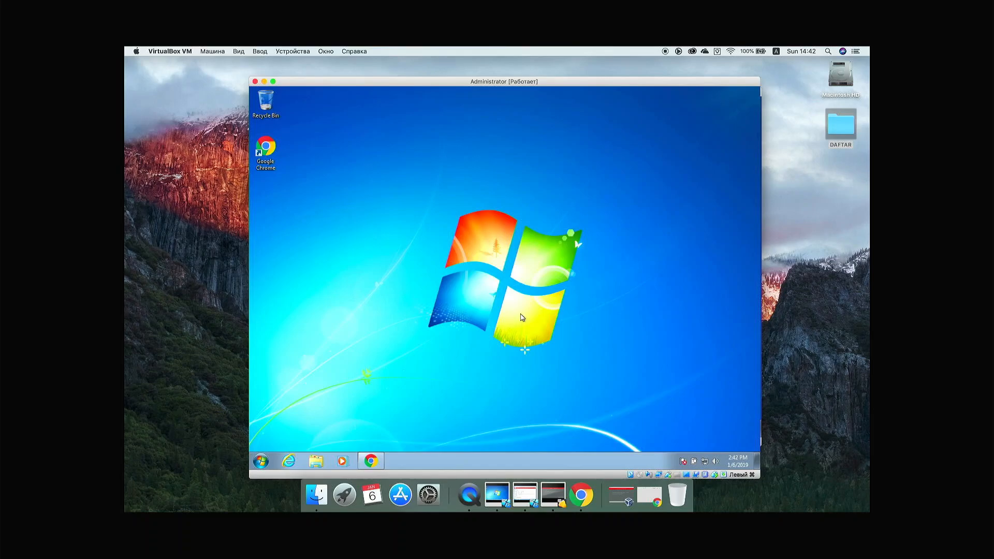
click(378, 460)
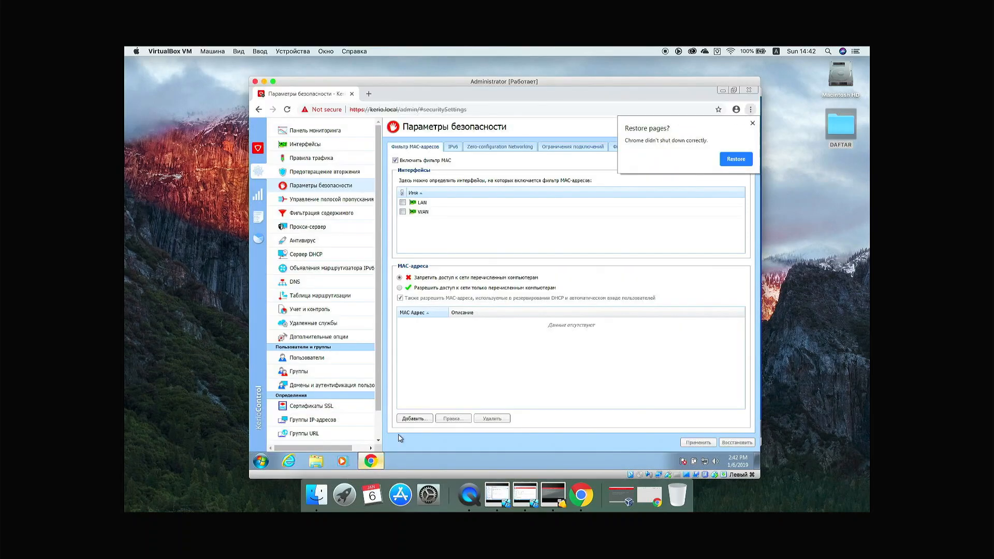
click(753, 124)
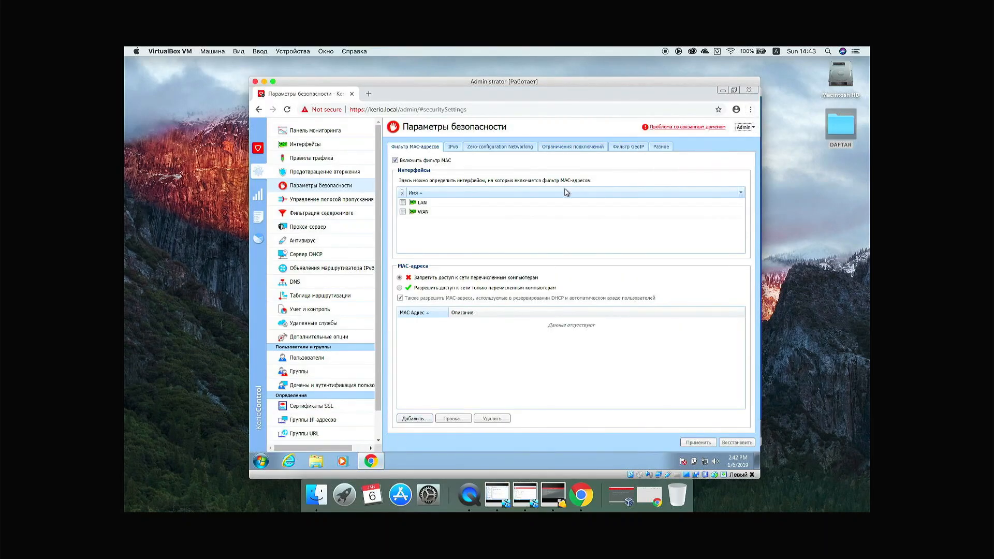
click(357, 190)
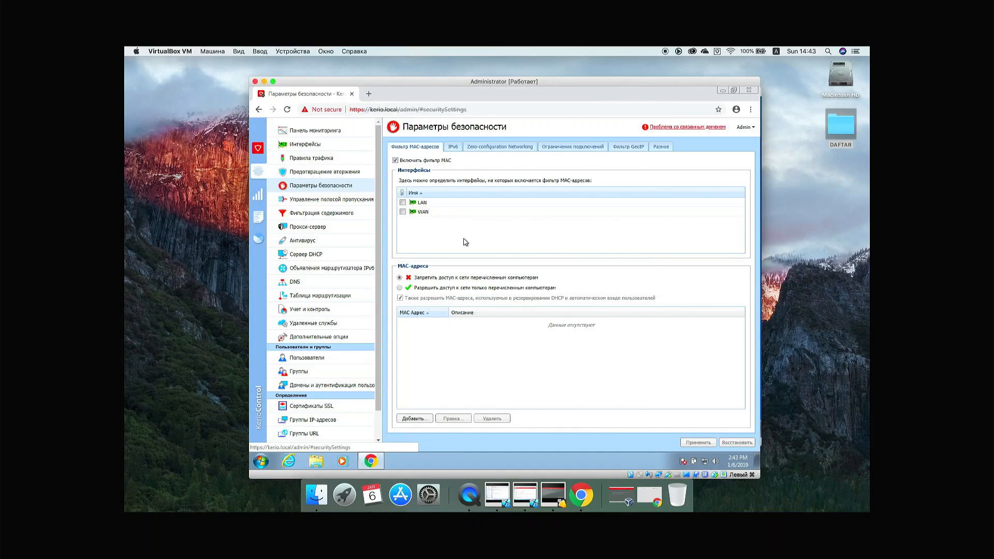
Step: Open Active Hosts and show the first talaba-pc host's details, including its MAC address
click(263, 198)
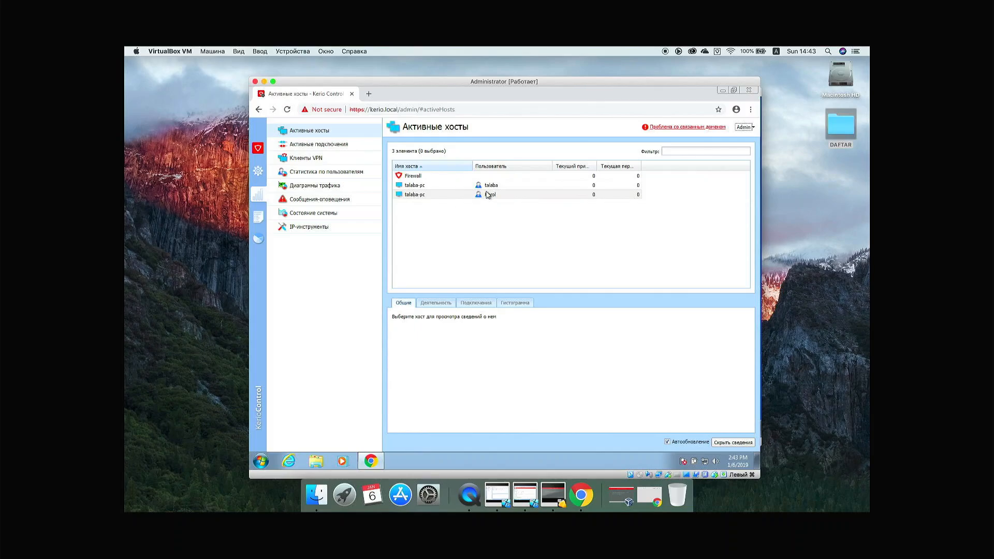
click(491, 187)
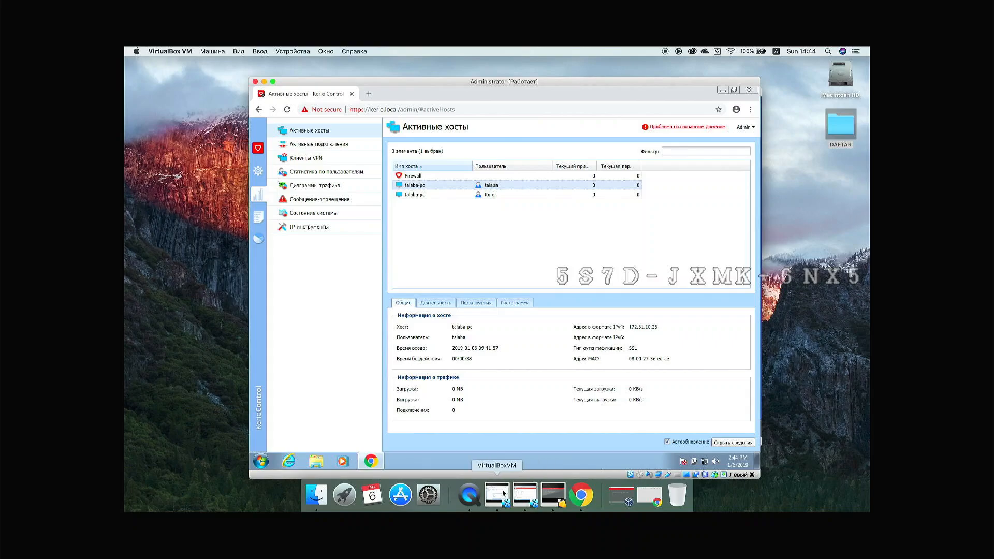
Step: On the TALABA machine, load chm.uz (championat.asia) in a new Chrome tab, then minimize the window
click(522, 494)
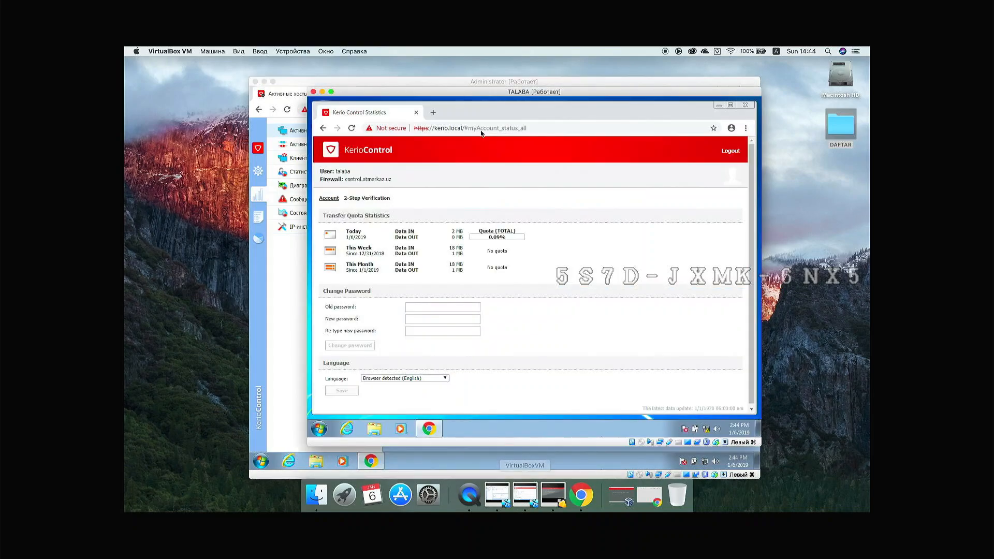
click(435, 115)
text(chm.uz)
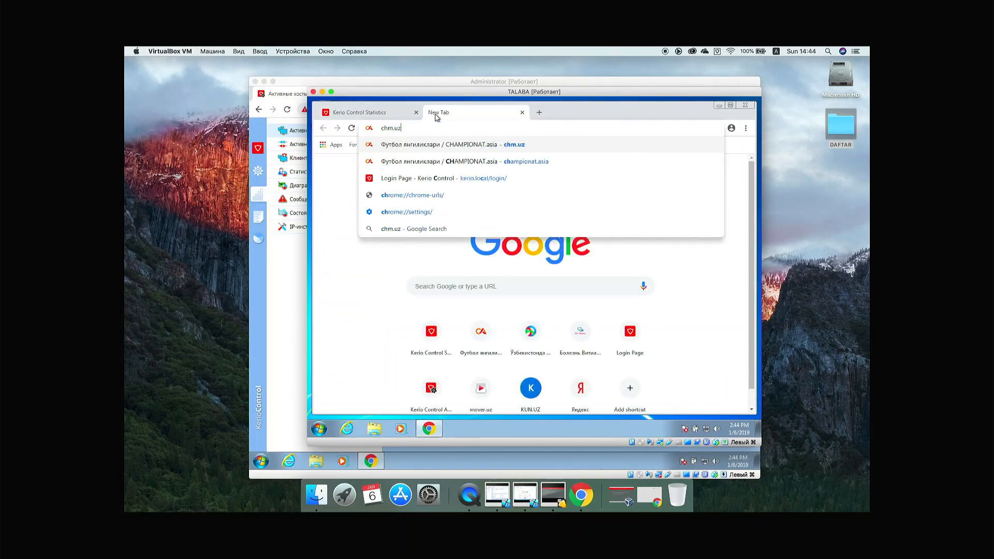
key(Return)
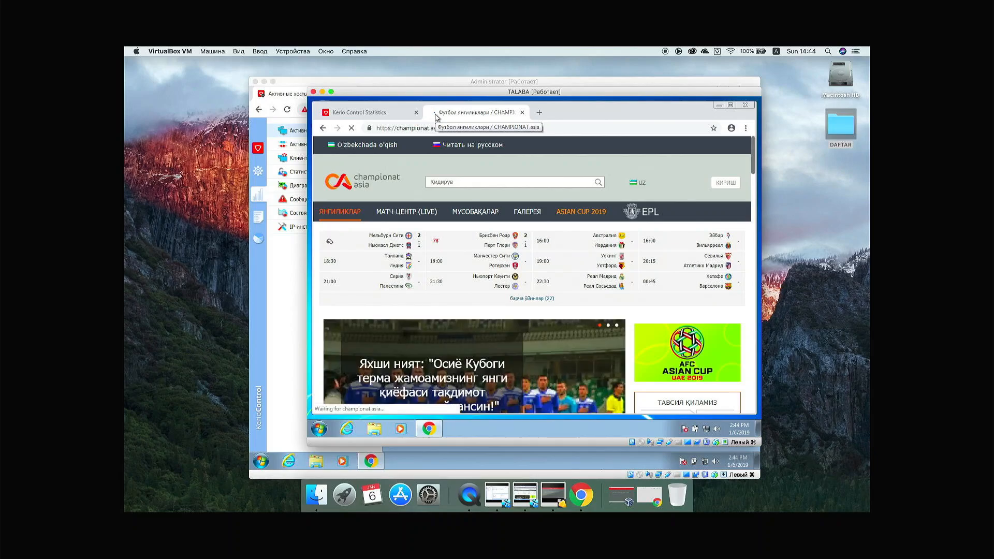
click(322, 92)
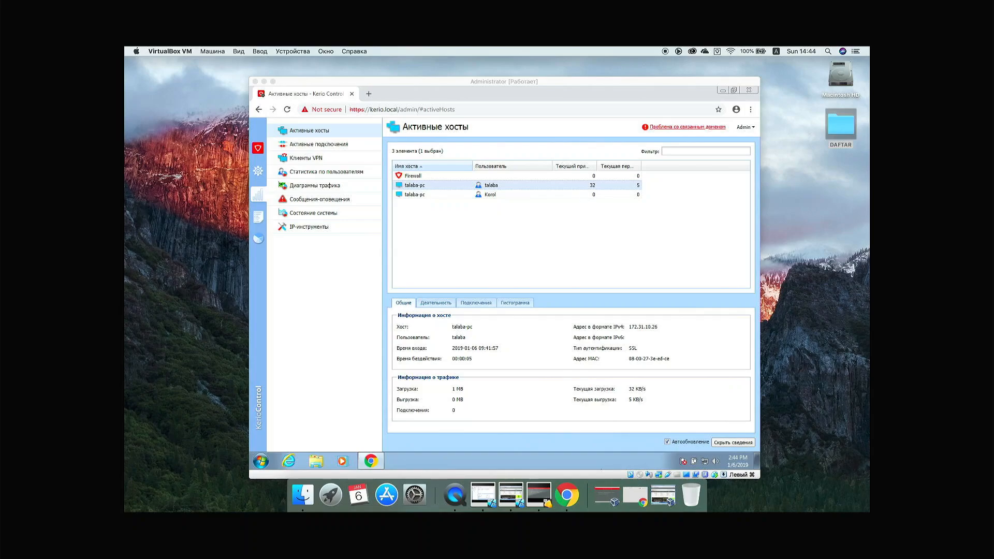
Step: Select the first talaba-pc host and copy its MAC address 08-00-27-3e-ed-ce from the details panel
click(584, 196)
click(593, 185)
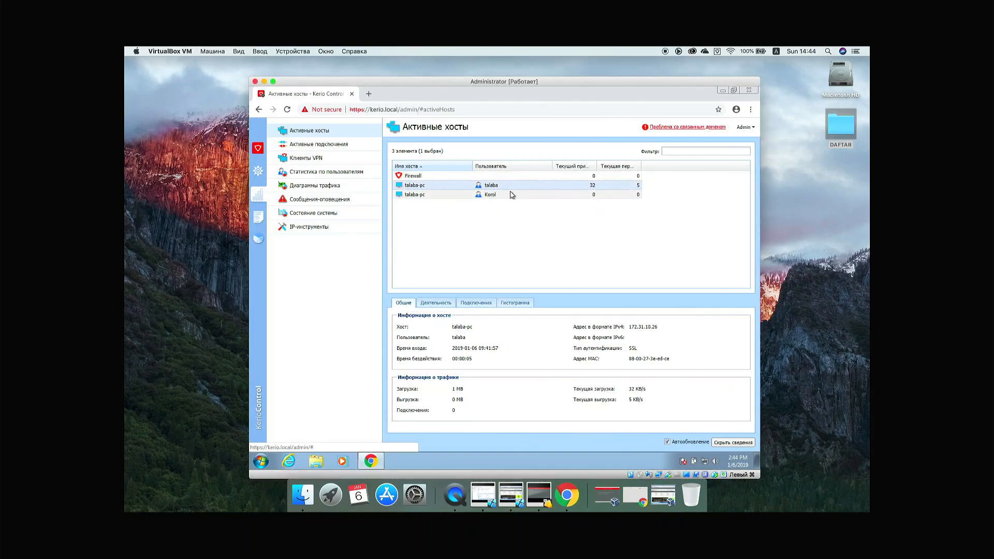
click(492, 196)
click(494, 187)
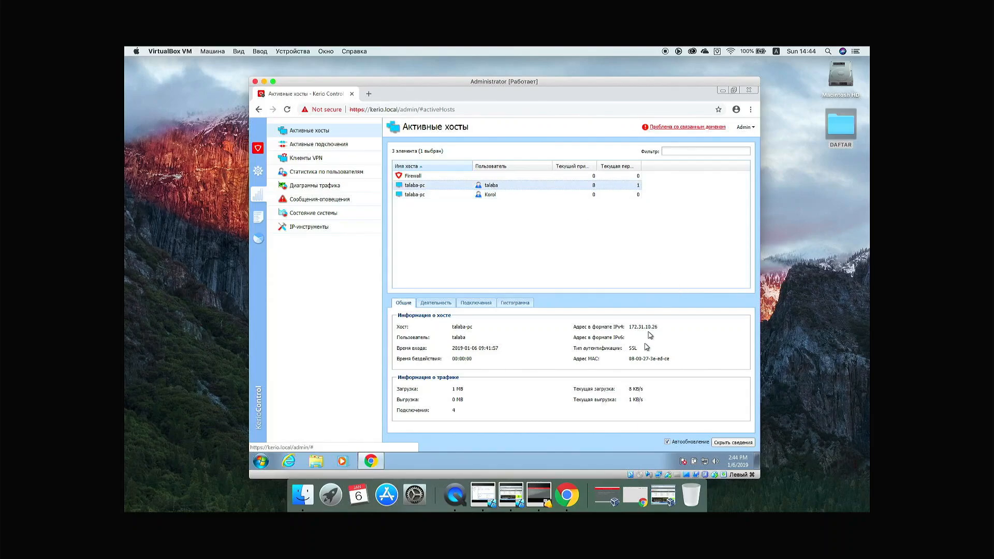
click(652, 359)
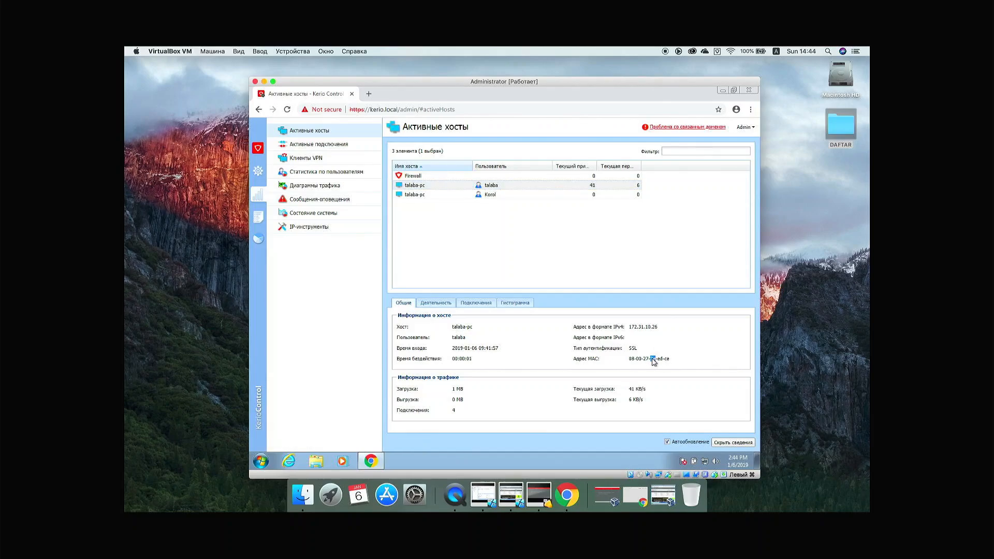
triple_click(652, 359)
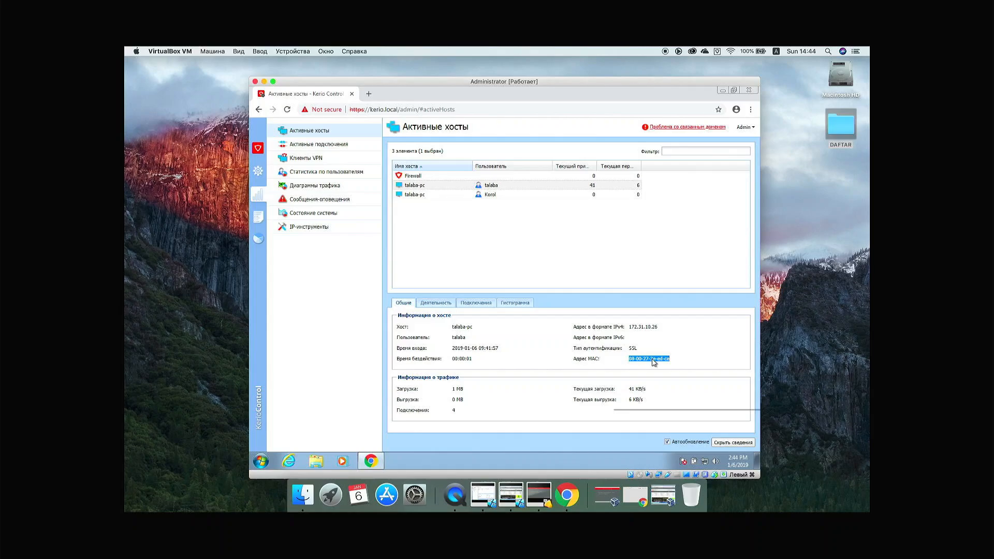
right_click(652, 359)
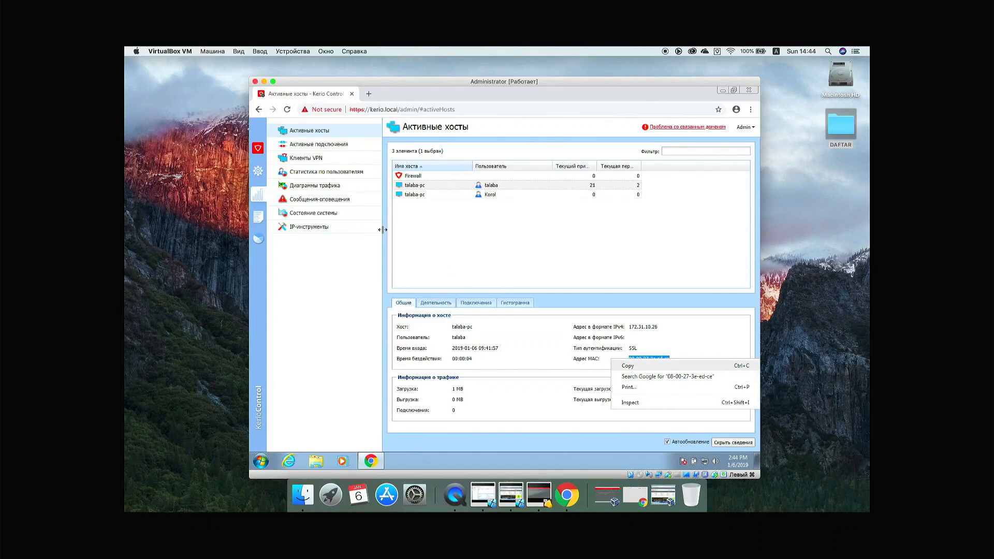
Step: In Security Settings > MAC Filter, add 08-00-27-3e-ed-ce with the description talaba-pc
click(256, 172)
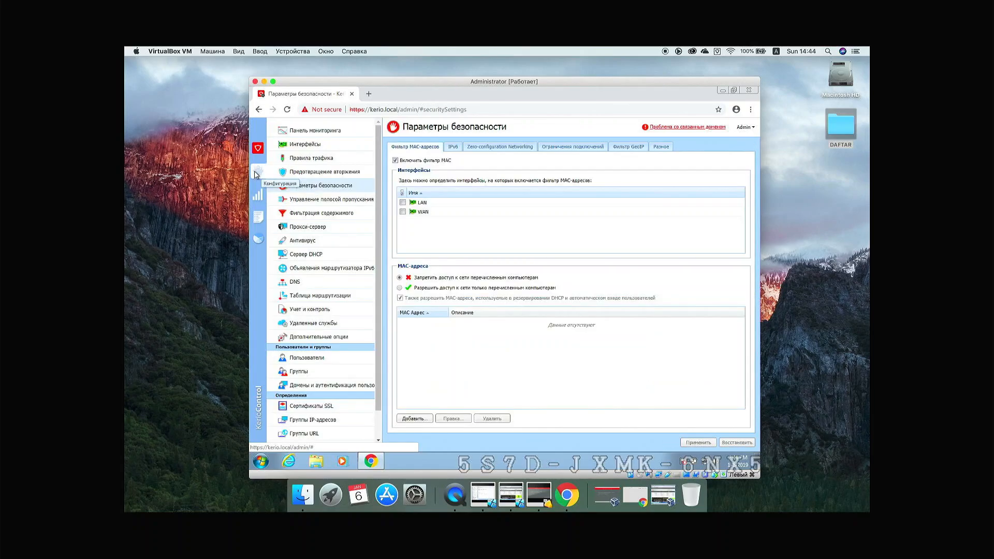
click(322, 185)
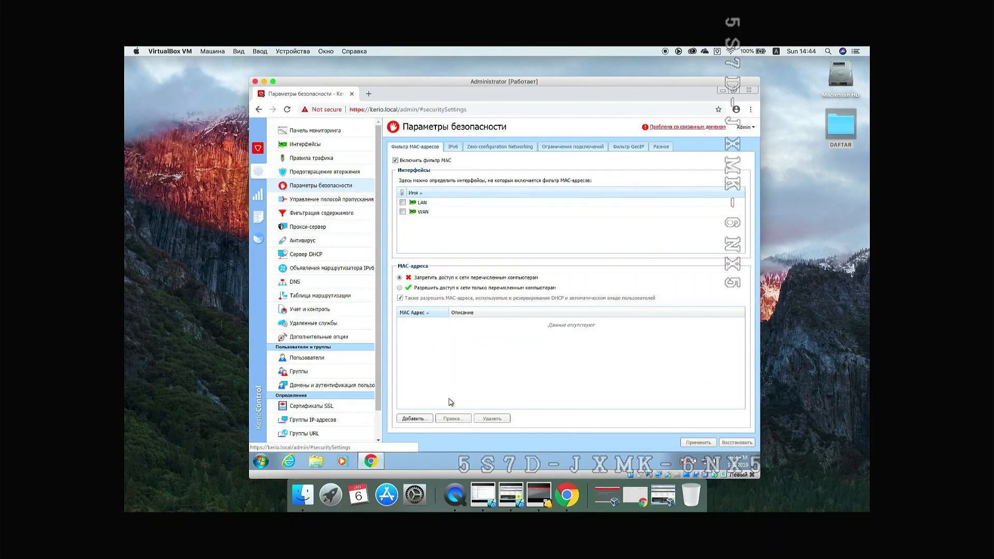
click(420, 417)
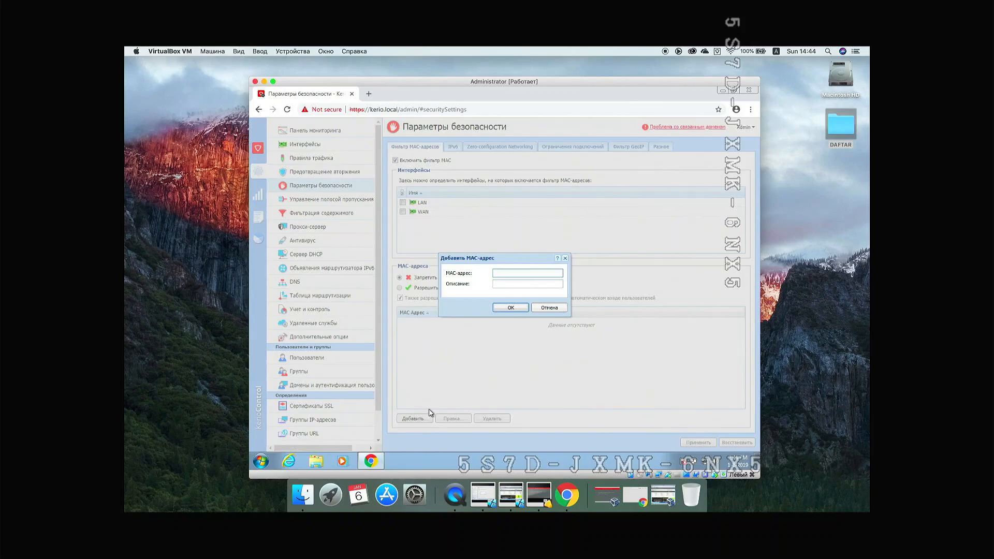
text(08-00-27-3e-ed-ce)
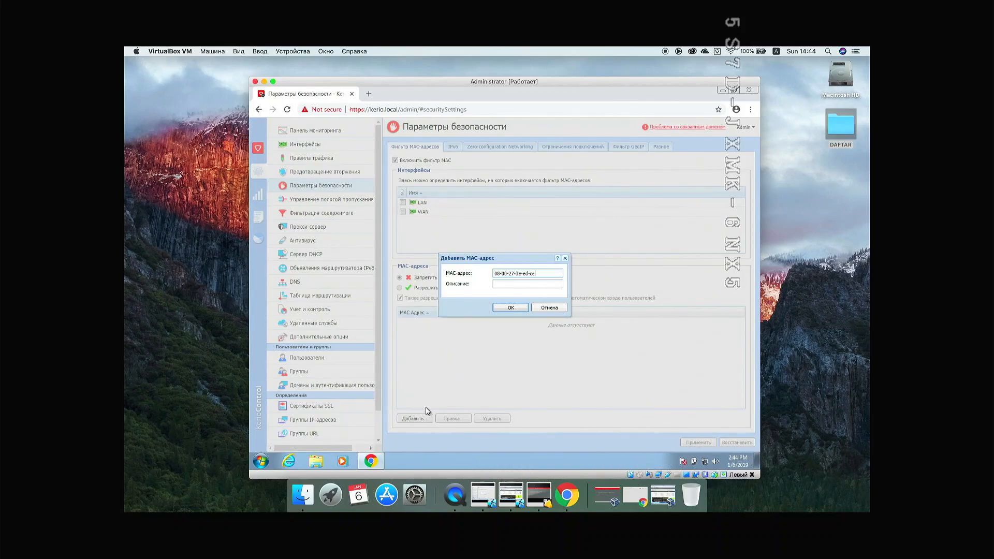
key(Tab)
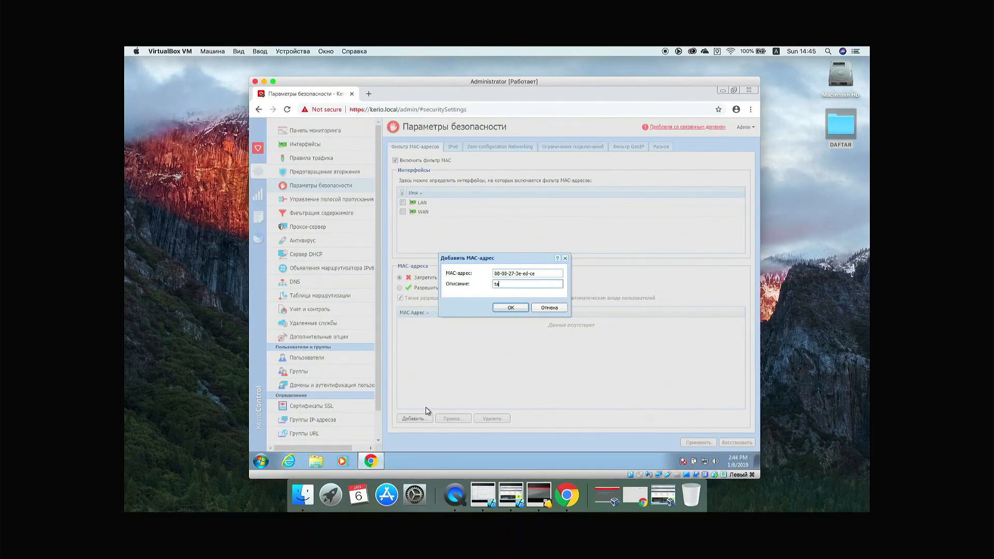
text(talaba-pc)
click(500, 309)
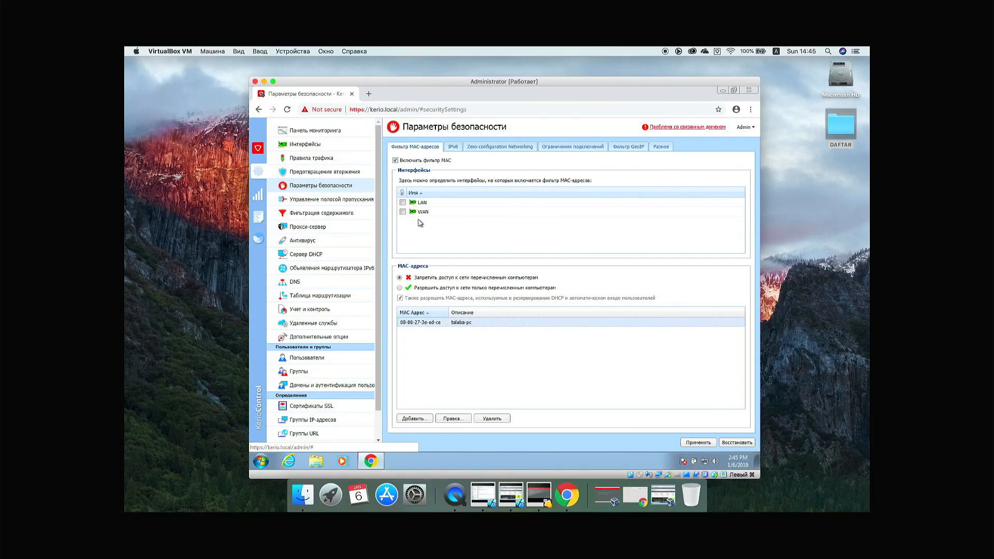
Step: Enable the MAC filter on the LAN and WAN interfaces, apply it, and switch to the TALABA machine
click(403, 202)
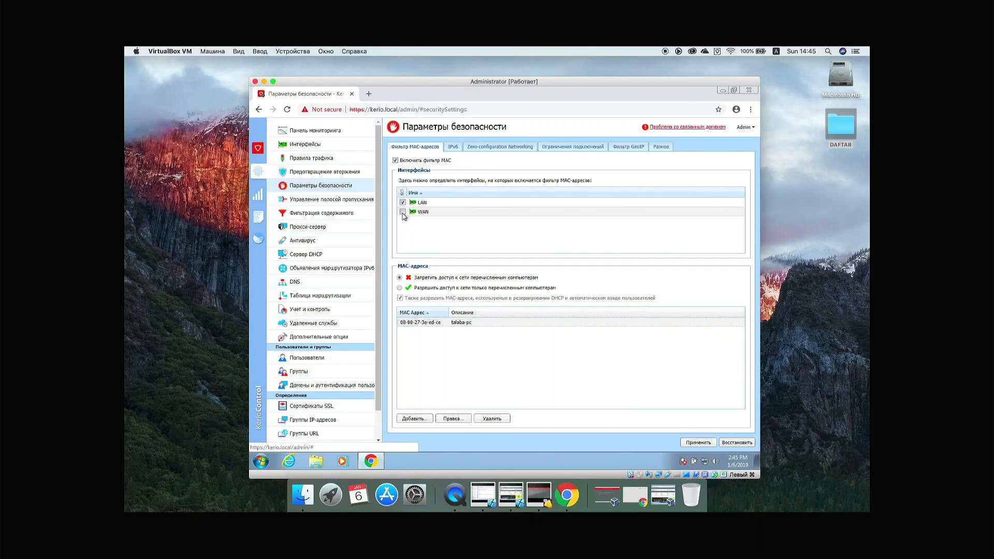
click(403, 212)
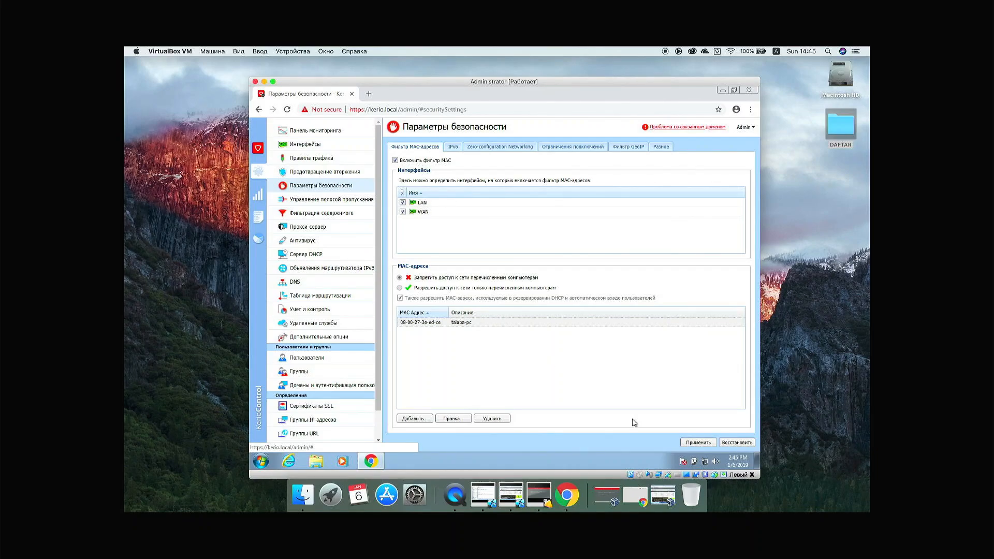
click(691, 444)
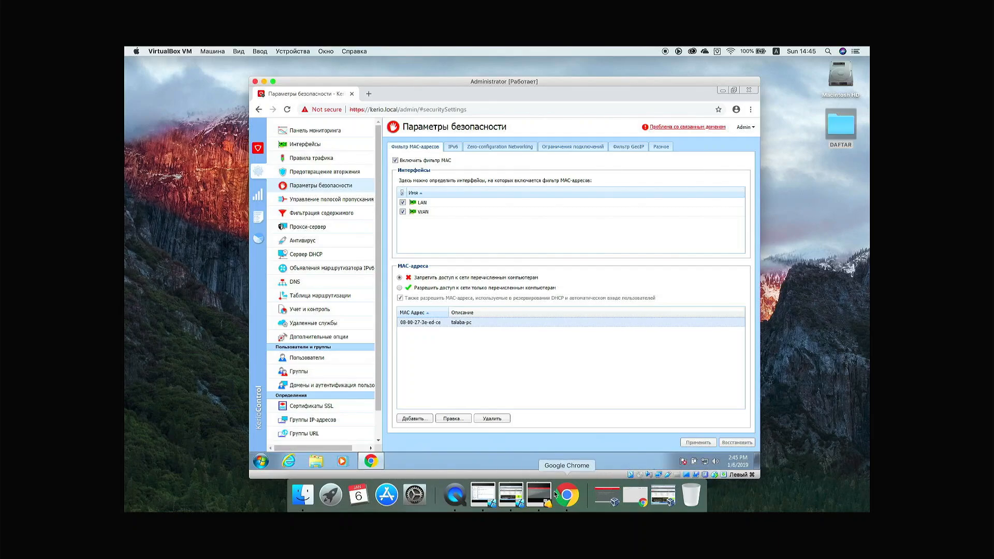
click(510, 495)
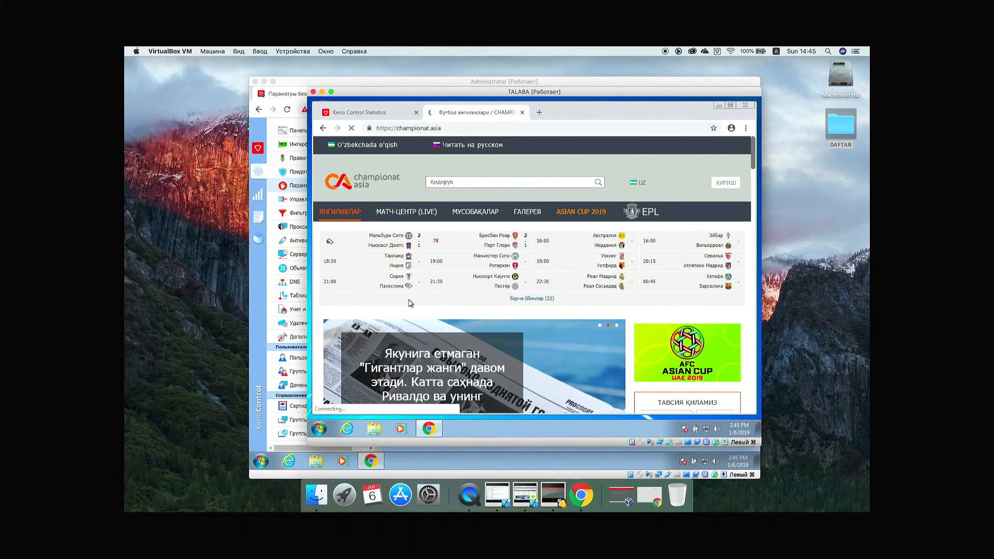
Step: Try loading kun.uz in a new Chrome tab, which stays stuck connecting, and open the Start menu
key(ctrl+t)
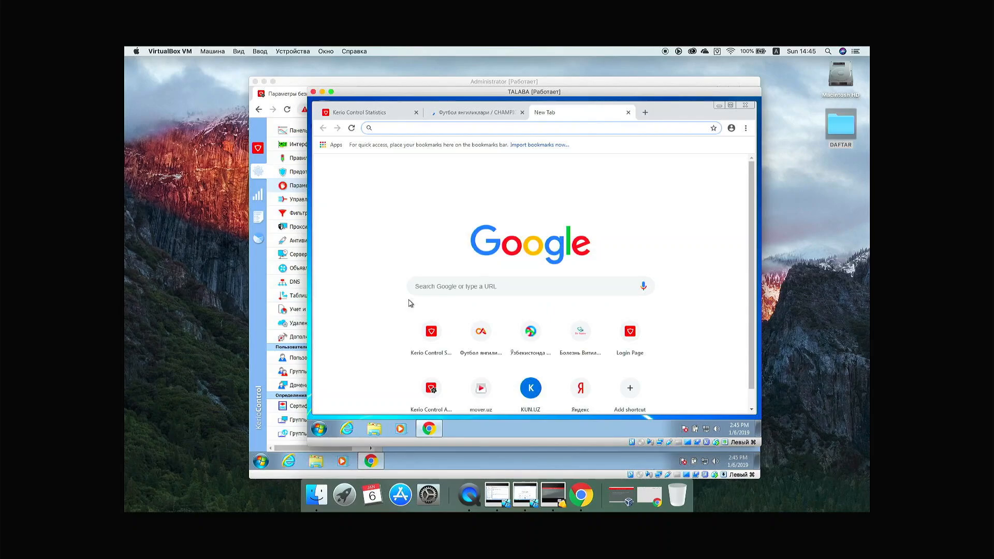
text(kun.uz)
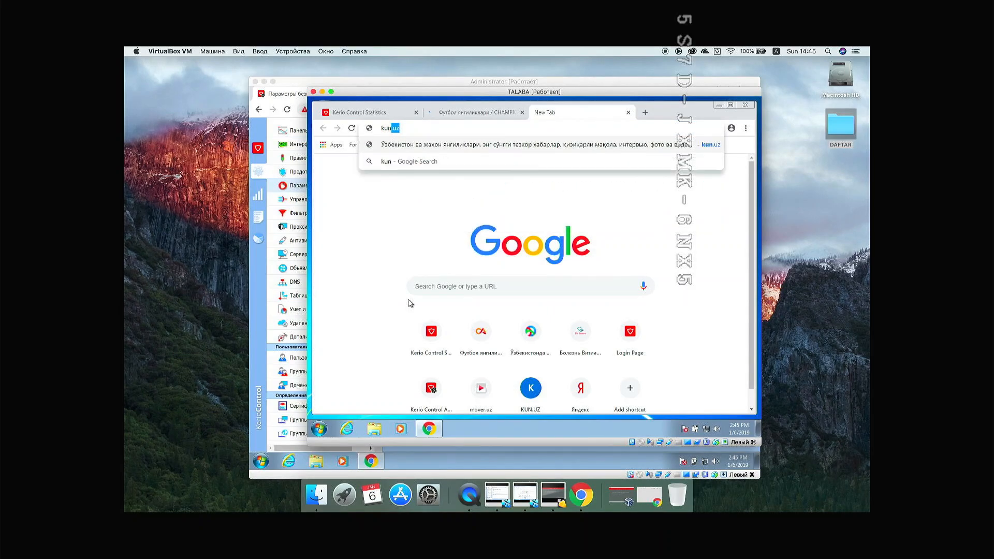
key(Return)
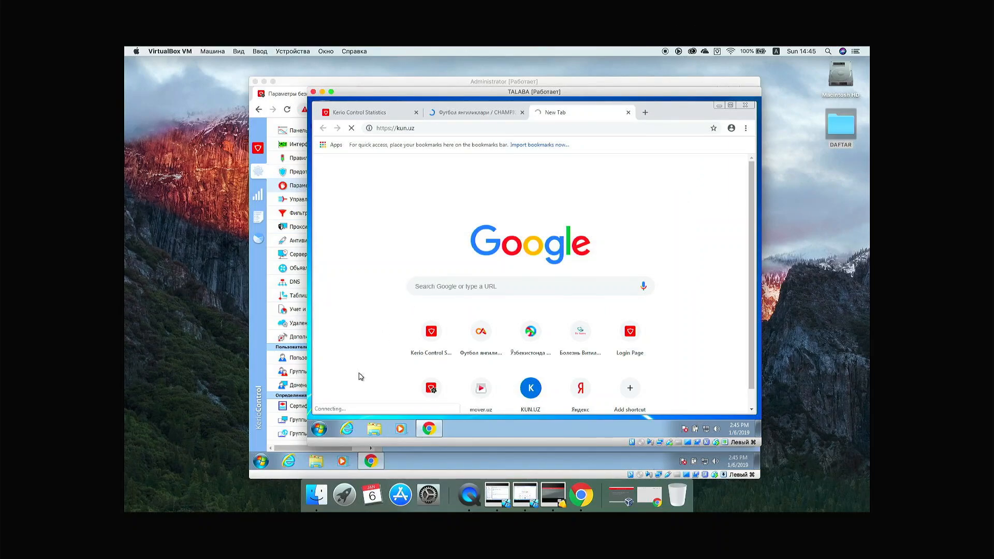
click(320, 430)
Step: Launch Command Prompt and run ifconfig after clearing a mistyped ping command
text(cm)
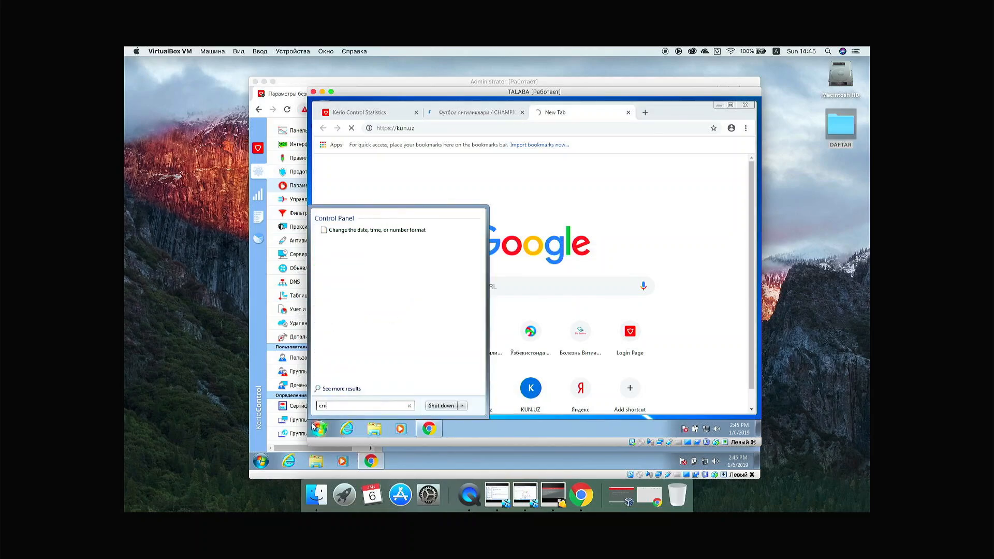
text(d)
key(Return)
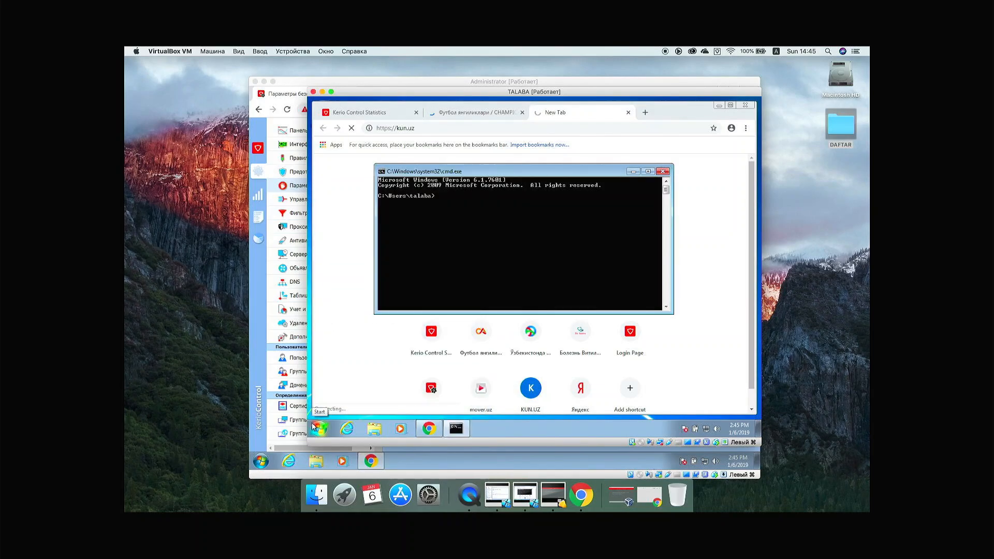
text(ping )
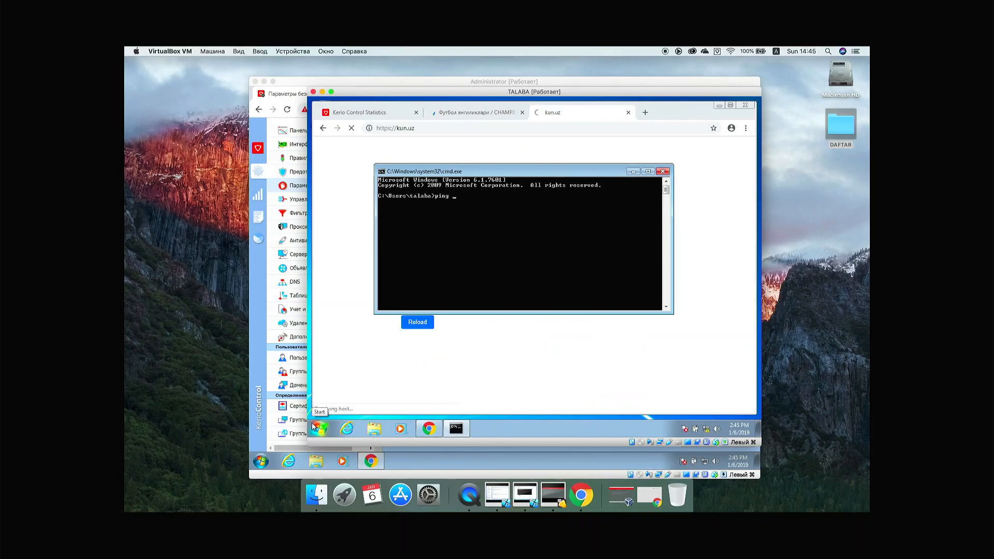
text(192.1)
key(BackSpace)
key(BackSpace)
key(BackSpace)
key(BackSpace)
key(BackSpace)
key(BackSpace)
key(BackSpace)
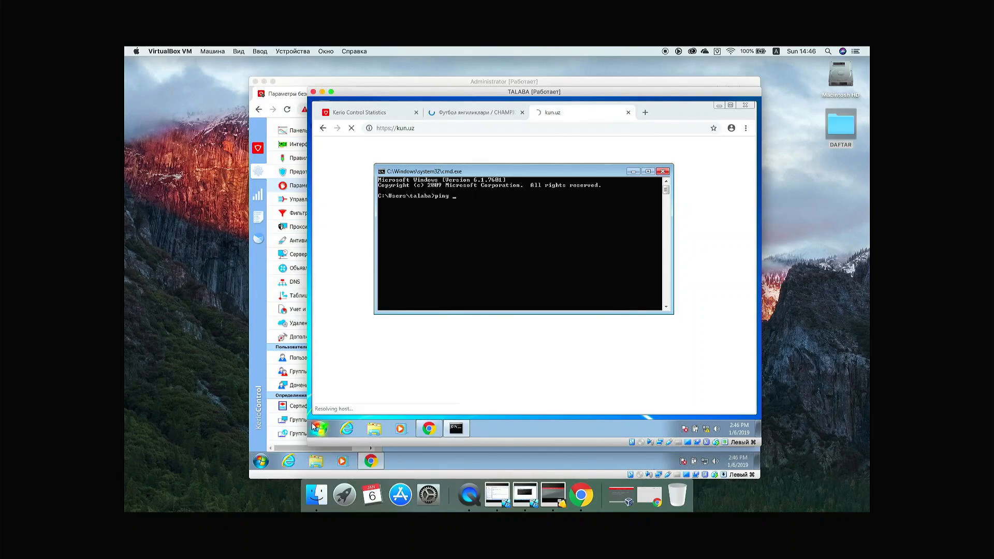
key(BackSpace)
key(BackSpace)
key(BackSpace)
text(ifconfig)
key(Return)
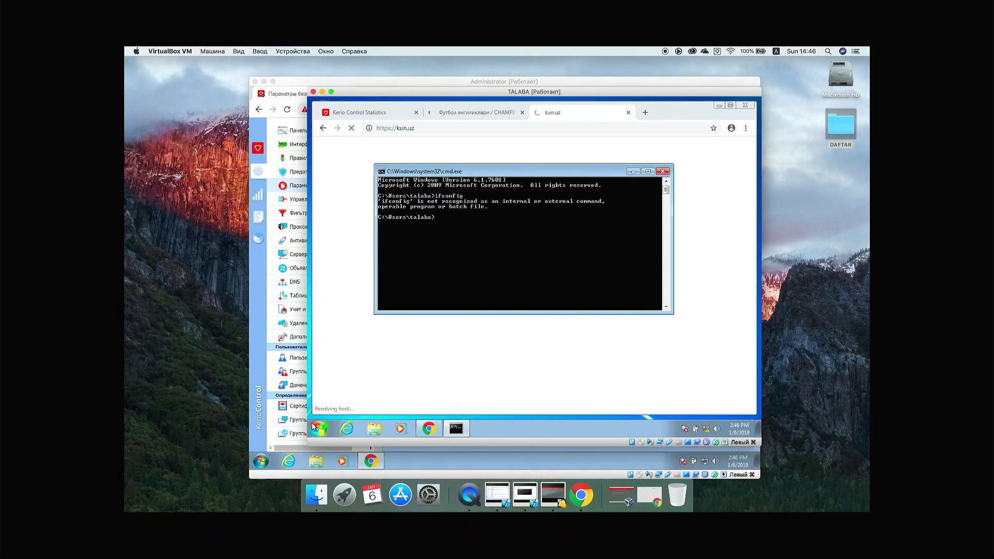
Step: Run ipconfig, then ping the gateway 172.31.10.1, which times out with 100% loss
text(ipconfig)
key(Return)
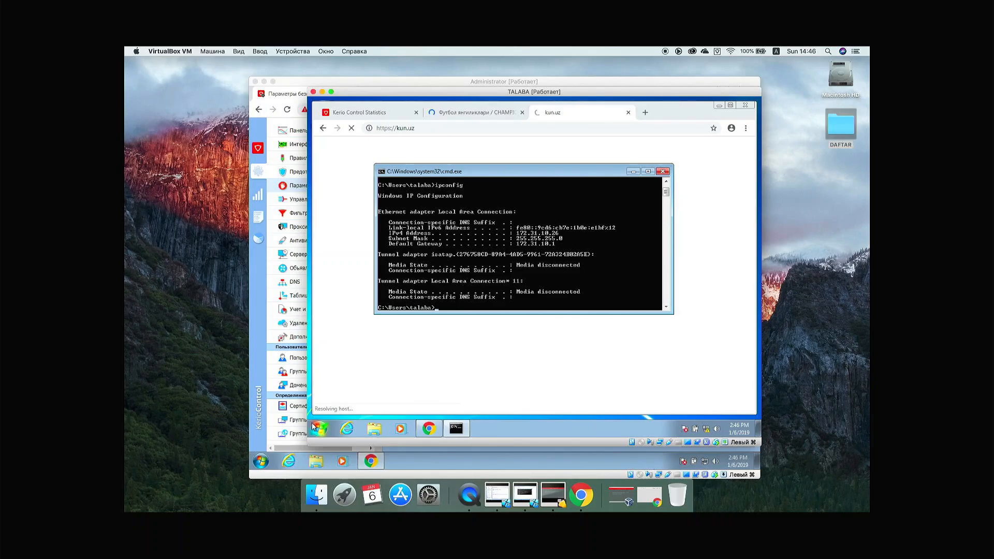
text(ping 172.31.10.1)
key(Return)
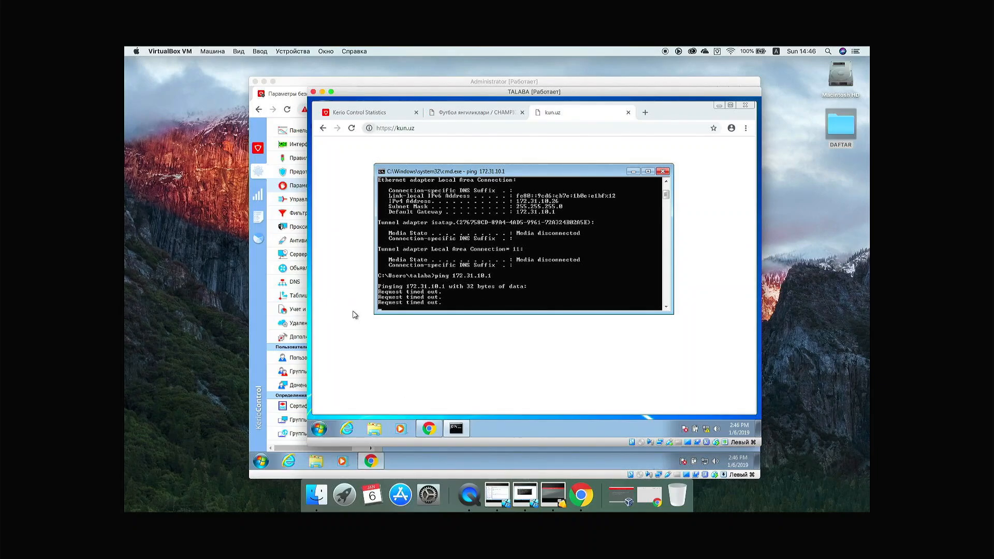
Step: Delete talaba-pc's MAC entry from the Kerio Control filter, apply, and return to TALABA
click(287, 95)
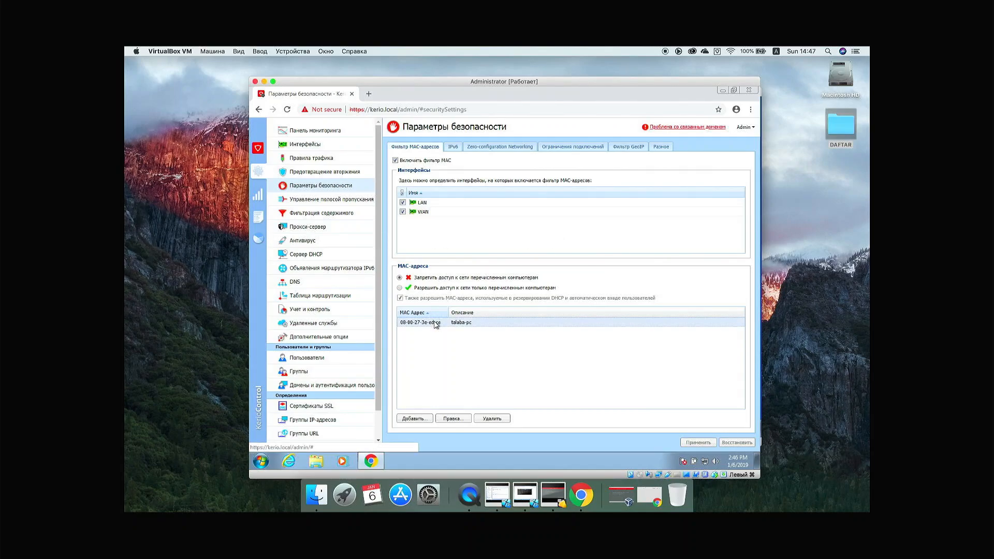
click(490, 420)
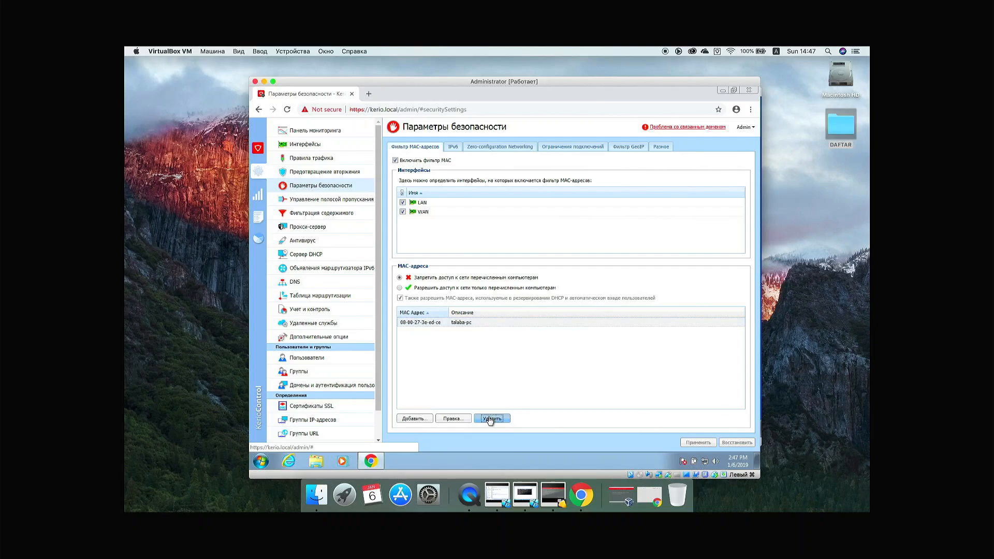
click(693, 441)
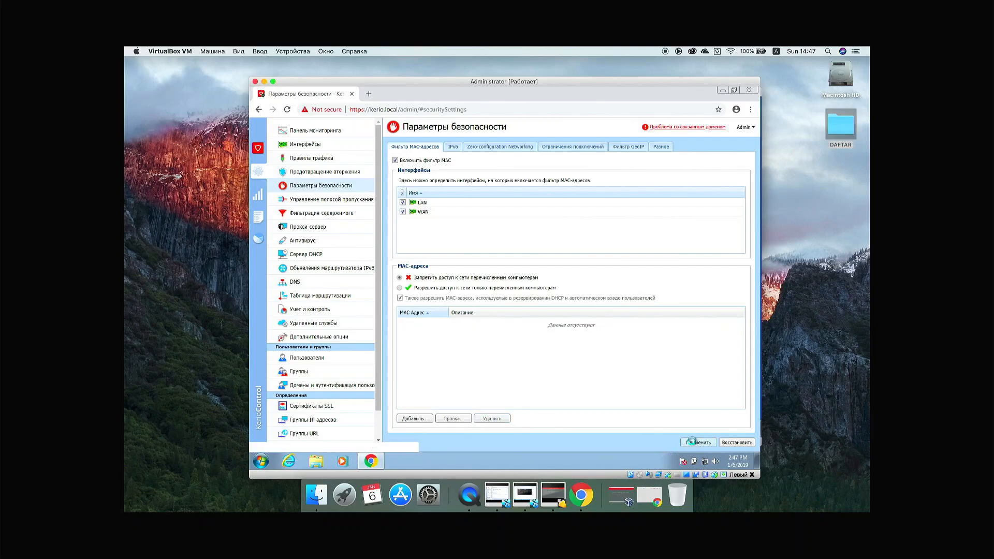
click(525, 495)
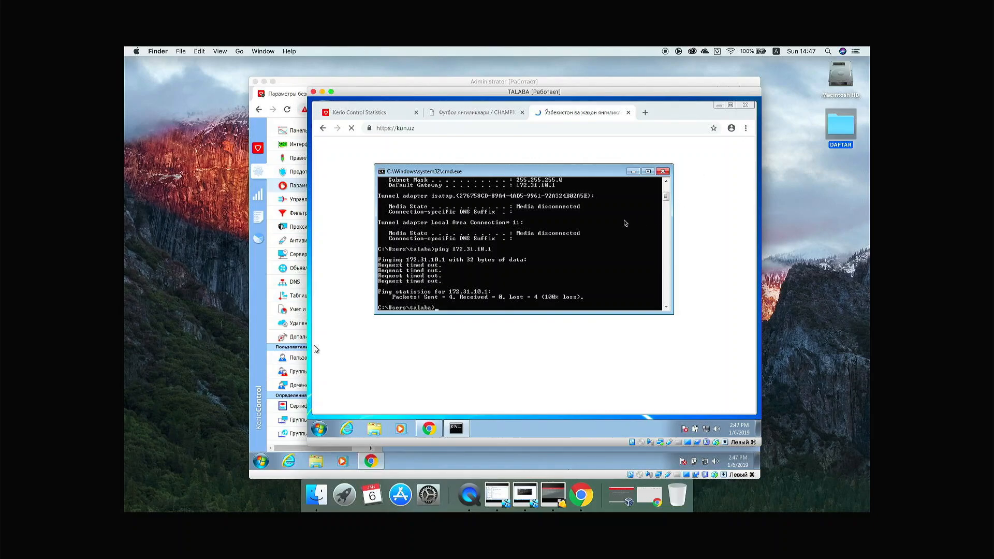
Step: After a mistyped ipconfig, ping 172.31.10.1 and get replies with TTL=64
text(ipconfigpi)
key(Return)
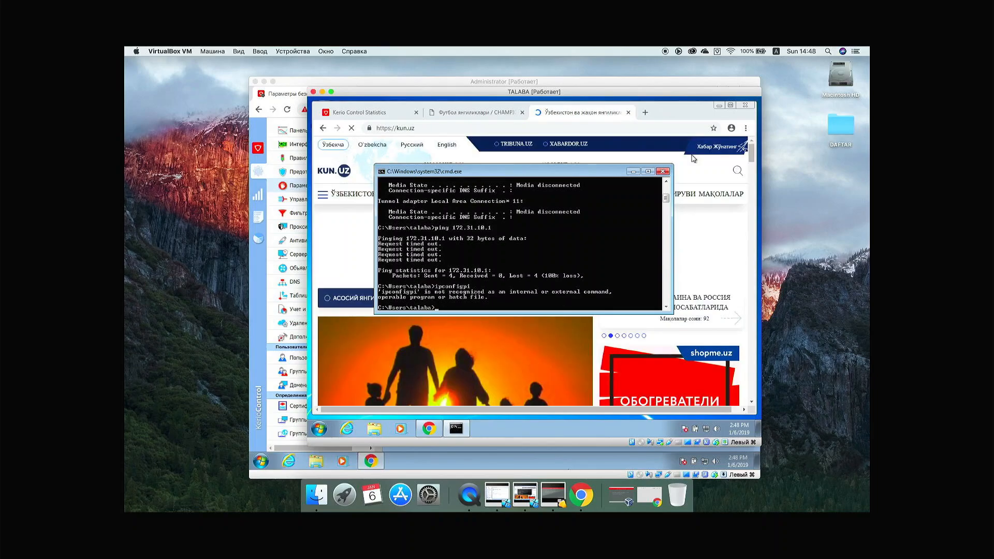
text(ping)
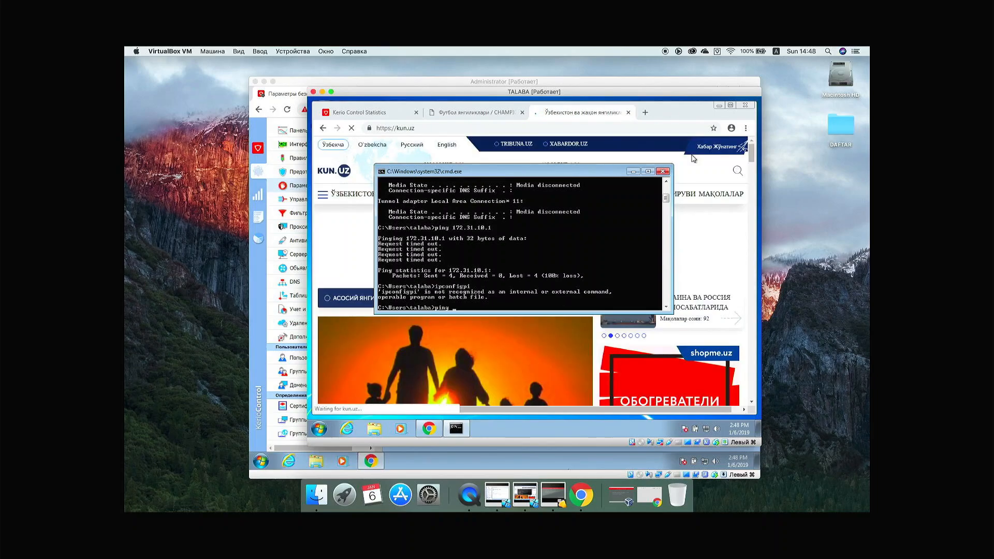
text( 172)
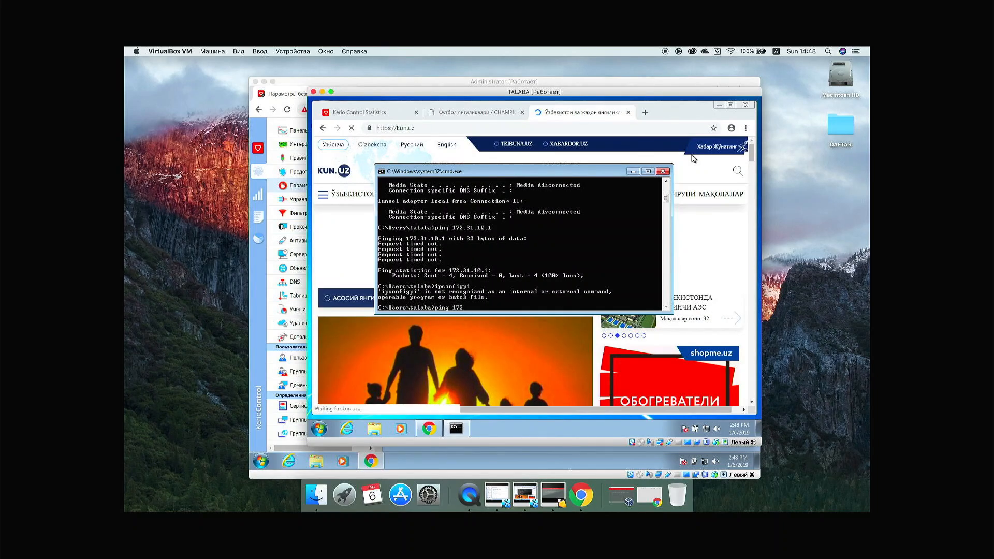
text(.31)
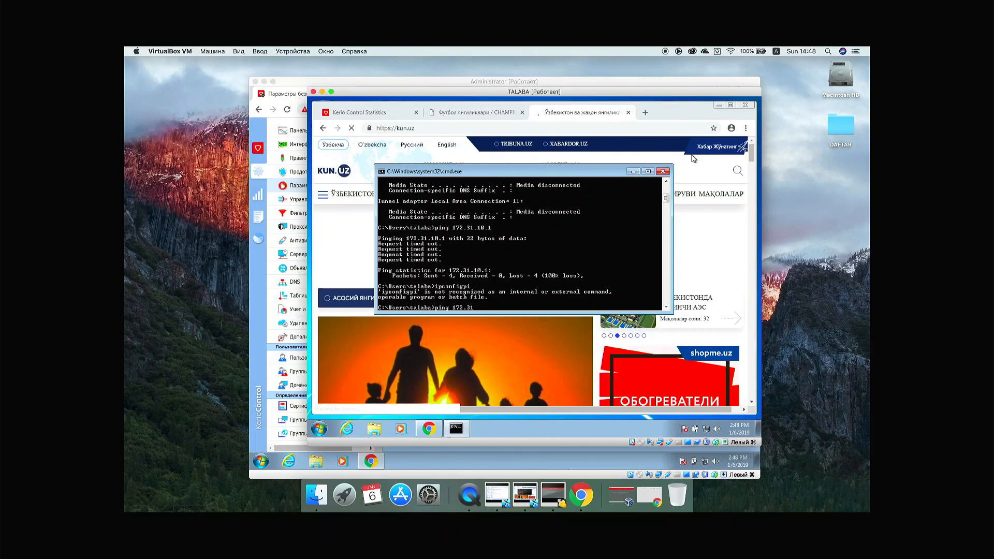
text(.10.1)
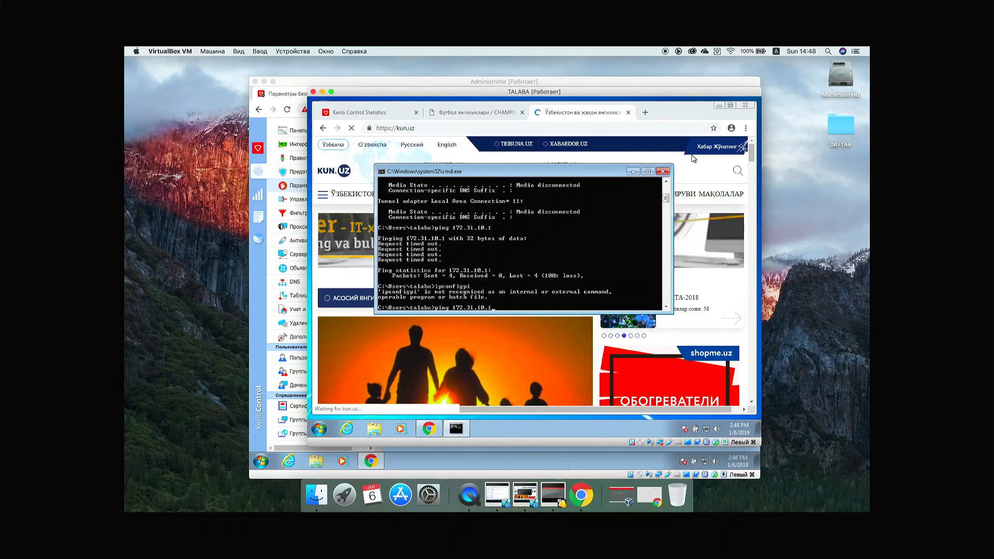
key(Return)
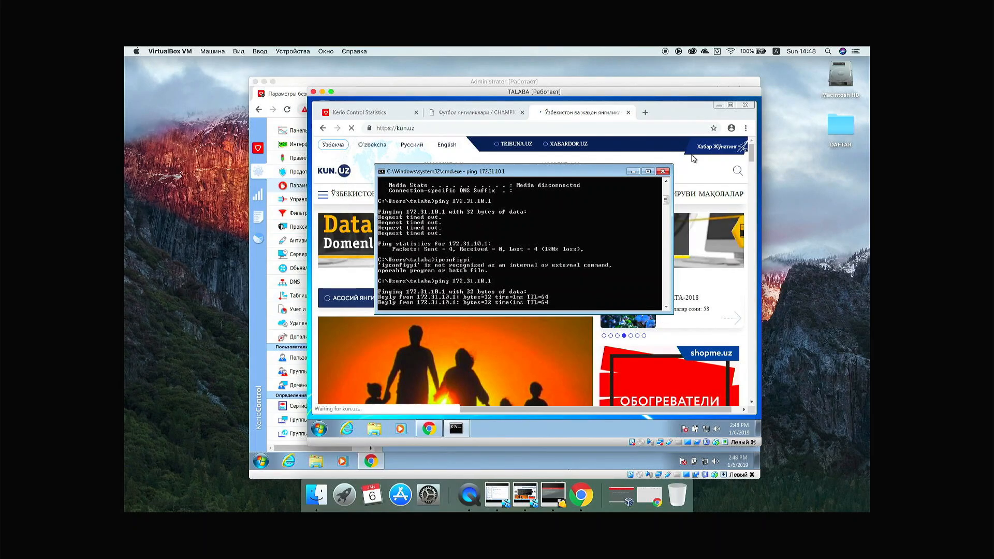